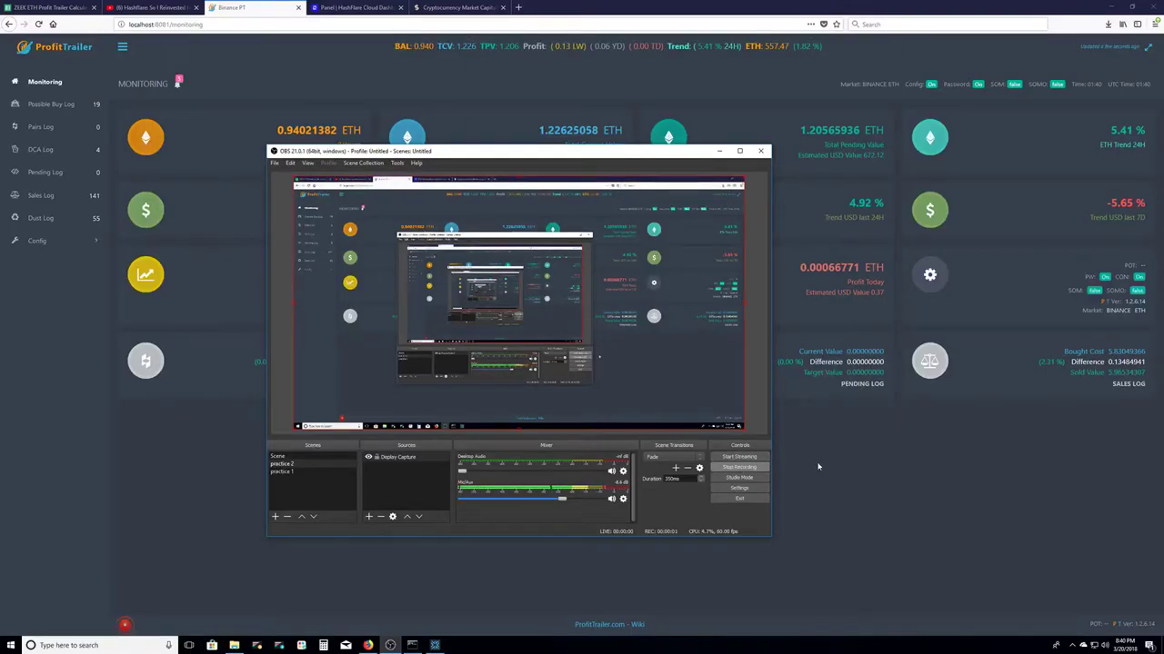
Step: Review yesterday's ETH profit and its estimated USD value on the ProfitTrailer monitoring dashboard
left_click(832, 467)
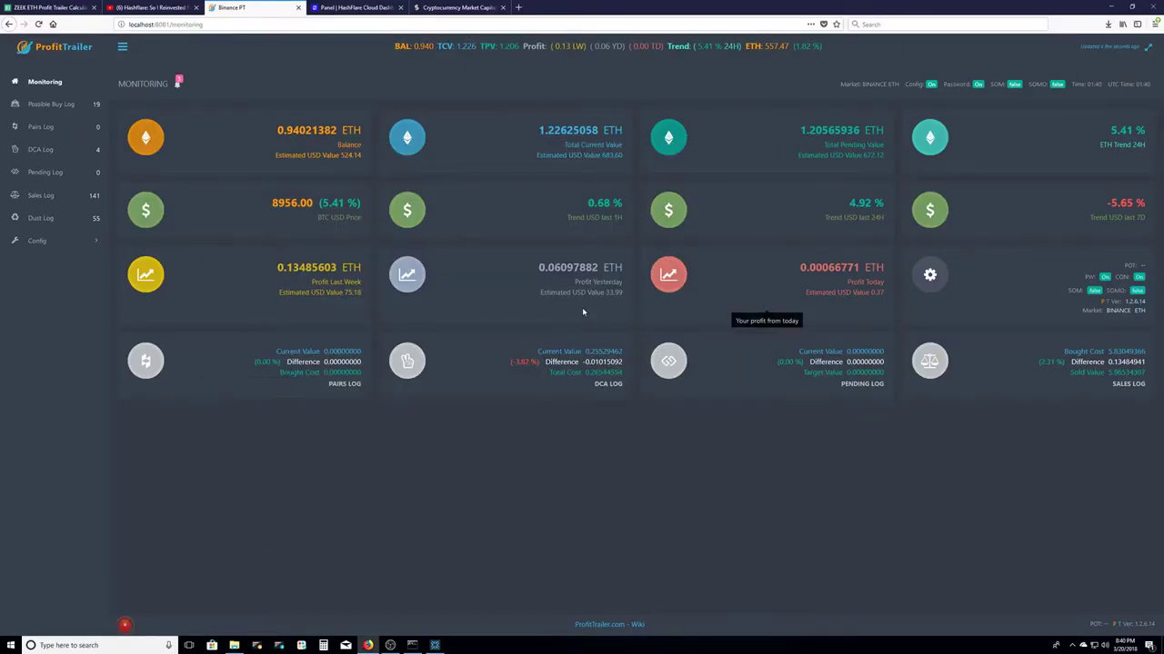
left_click_drag(625, 298, 595, 291)
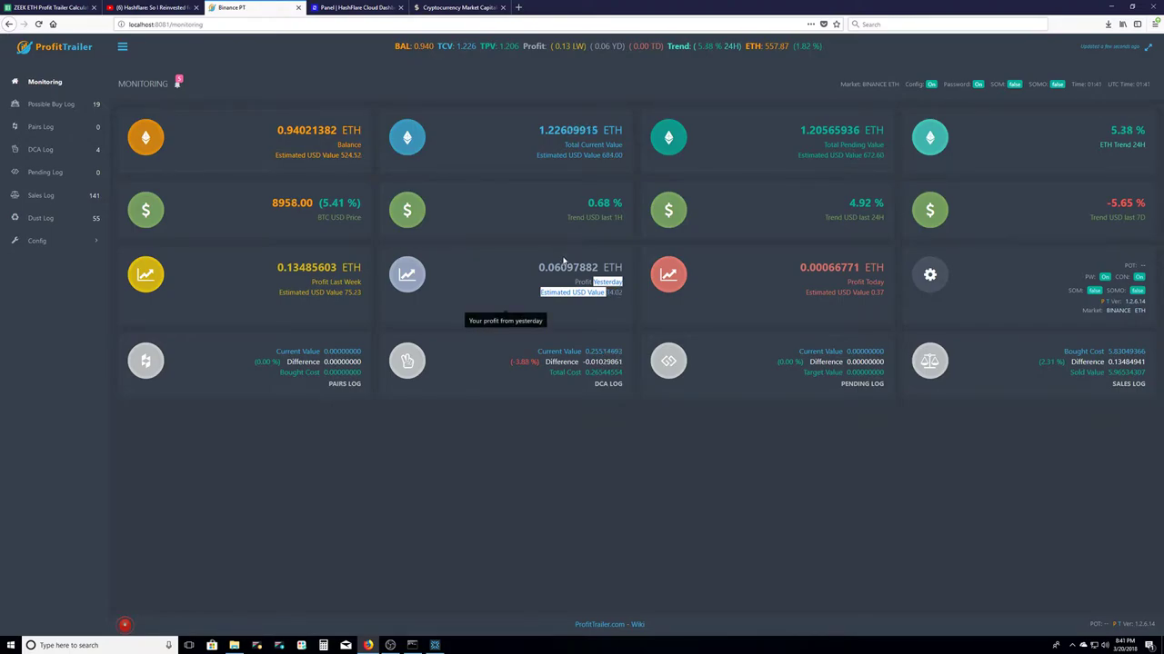
left_click(618, 303)
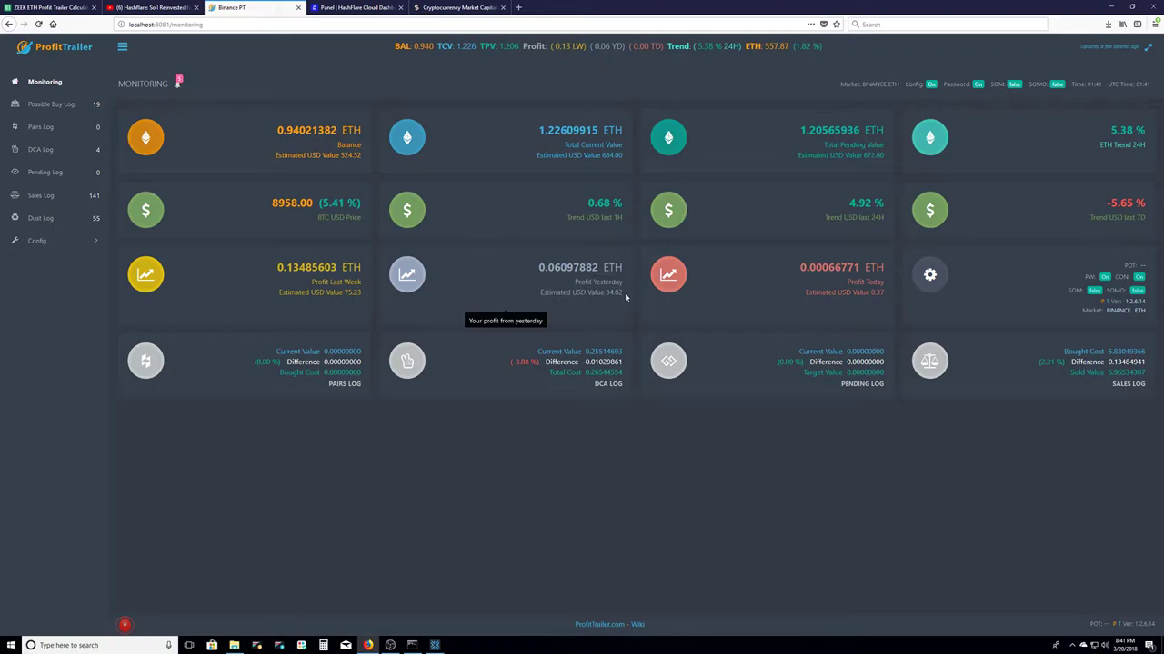
left_click_drag(626, 297, 605, 293)
left_click(588, 296)
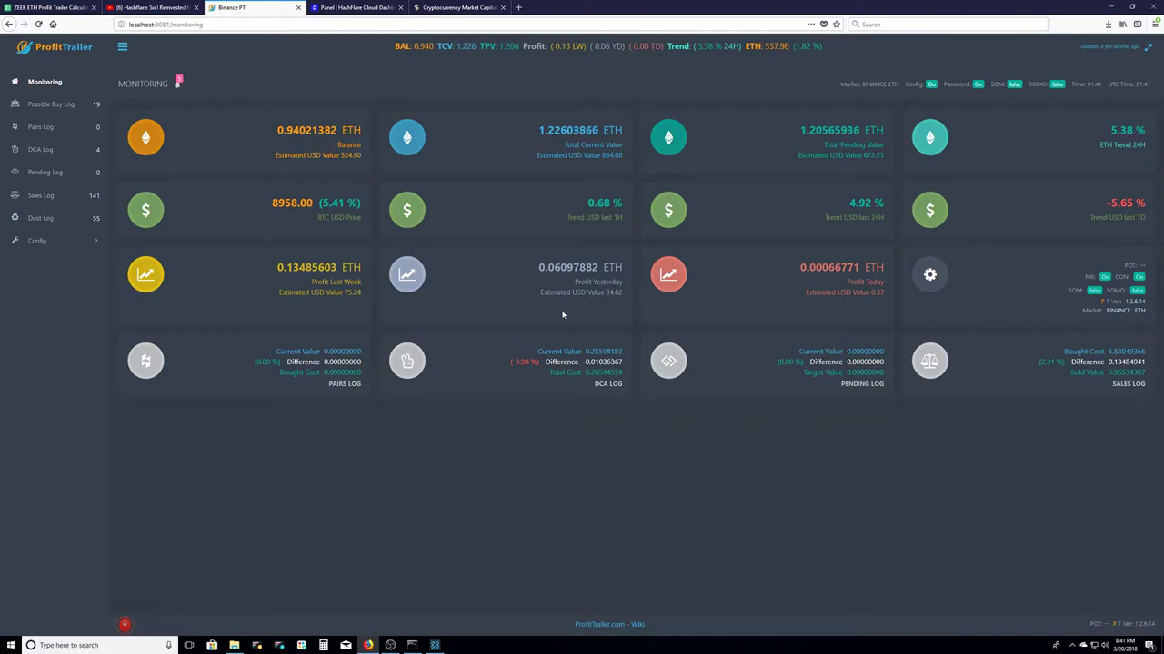
Step: Open the sales log and inspect the LTC/ETH and BCC/ETH trading charts on Binance
left_click(90, 201)
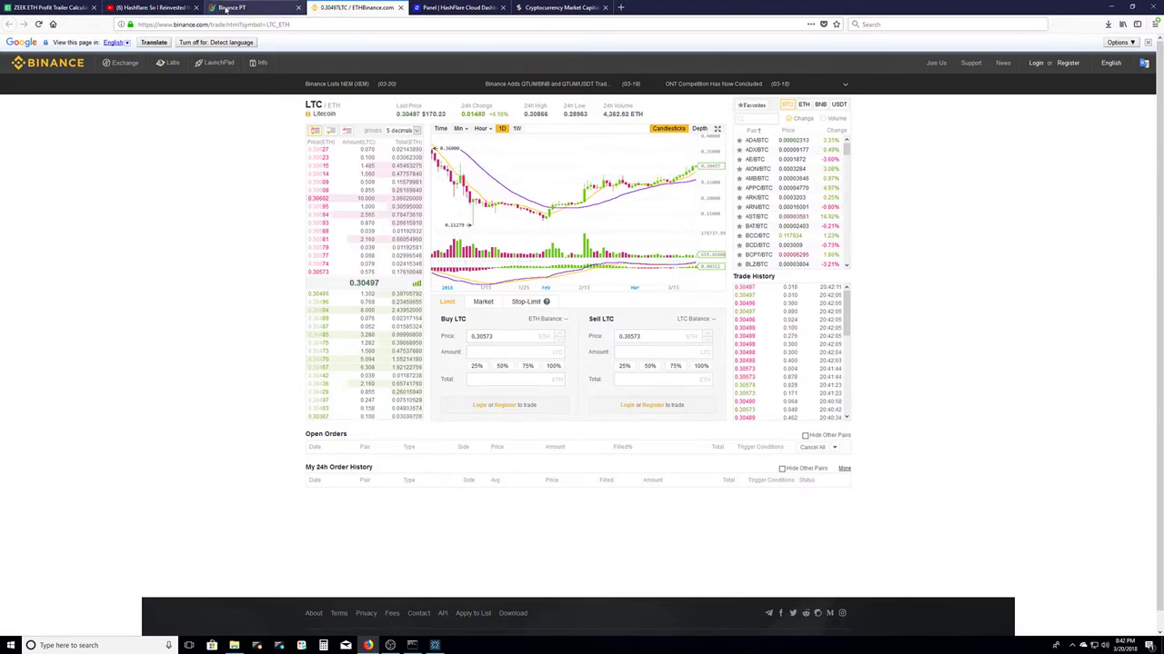
left_click(226, 8)
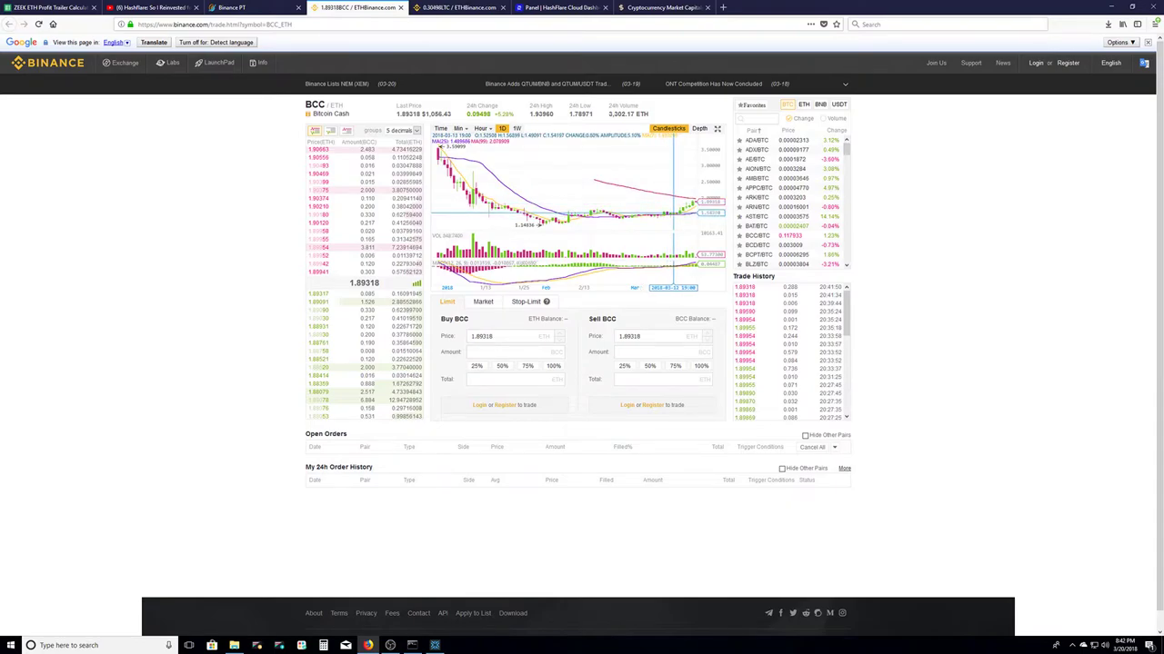
Step: Switch to CoinMarketCap and review the prices and 24-hour changes of the leading cryptocurrencies
left_click(664, 7)
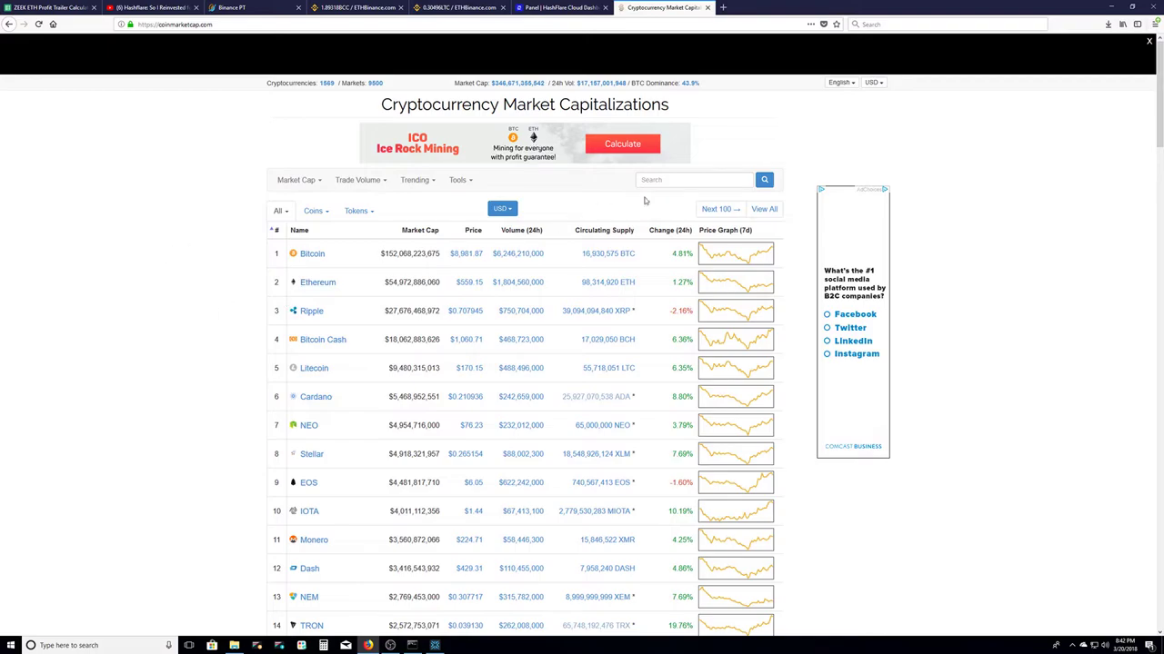
scroll(659, 260, "down", 2)
scroll(660, 263, "up", 2)
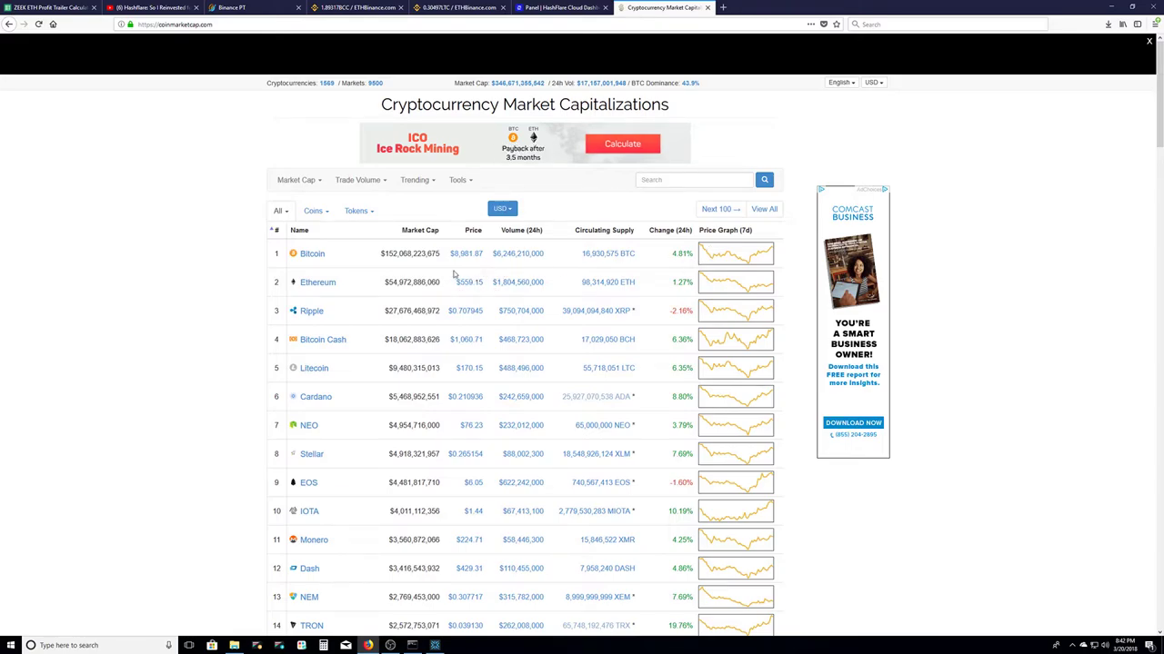
scroll(533, 403, "down", 2)
scroll(527, 436, "up", 2)
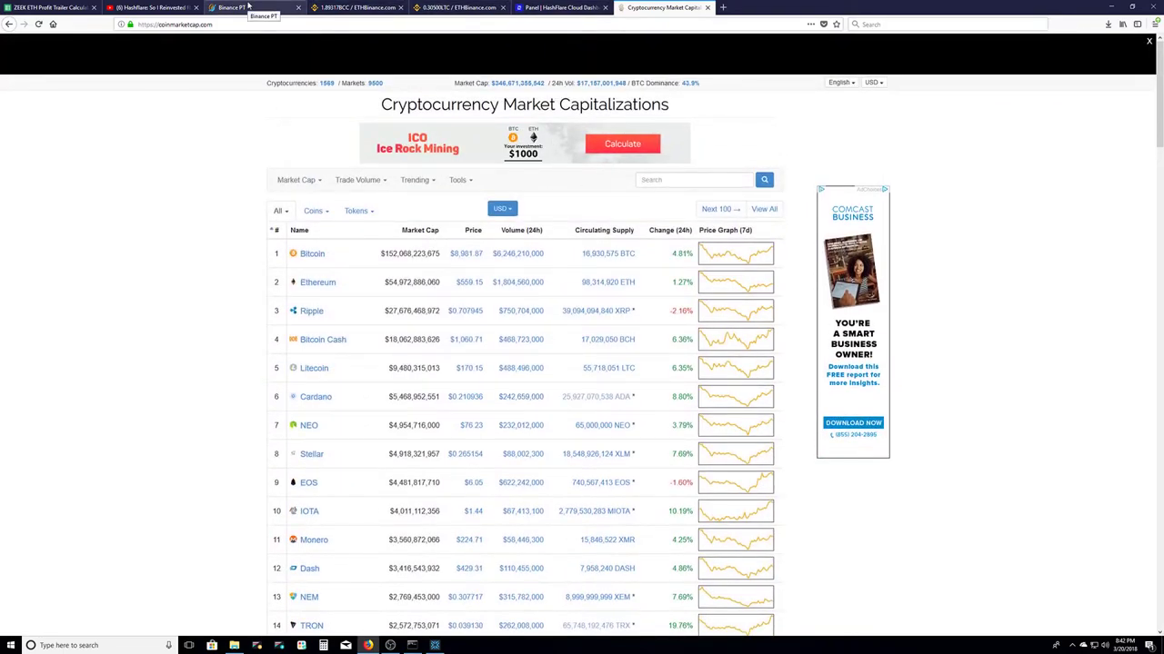
Step: Open the Profit Trailer Spread Sheet in the ZEEK ETH calculator workbook and review the daily ETH profit entries
left_click(252, 7)
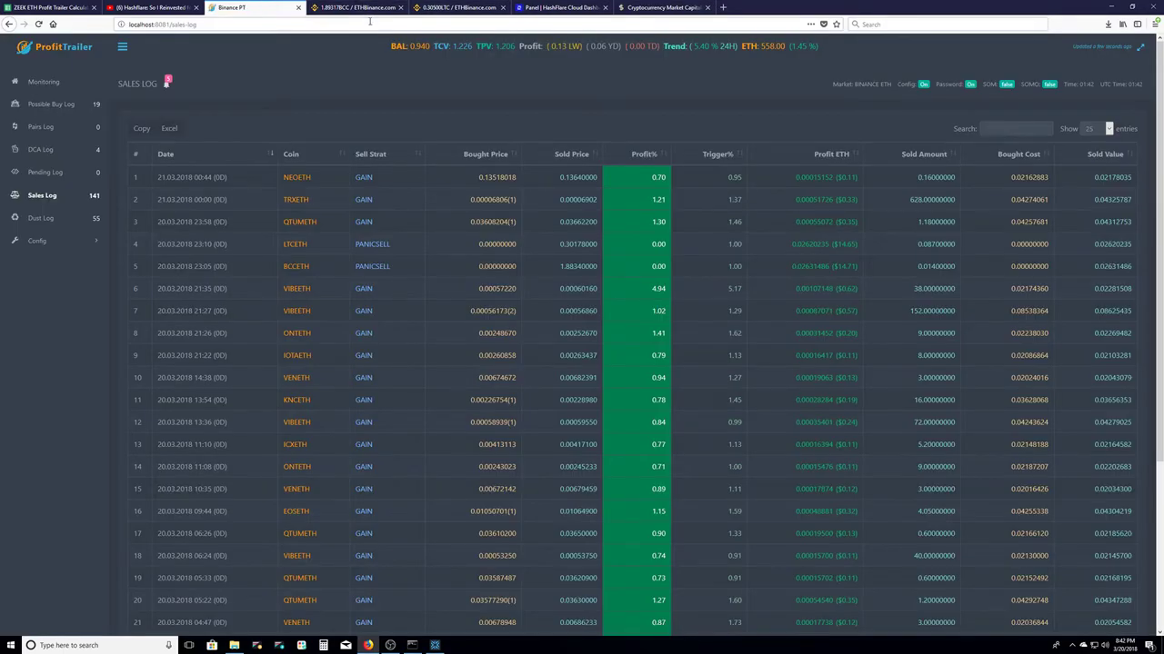
left_click(71, 7)
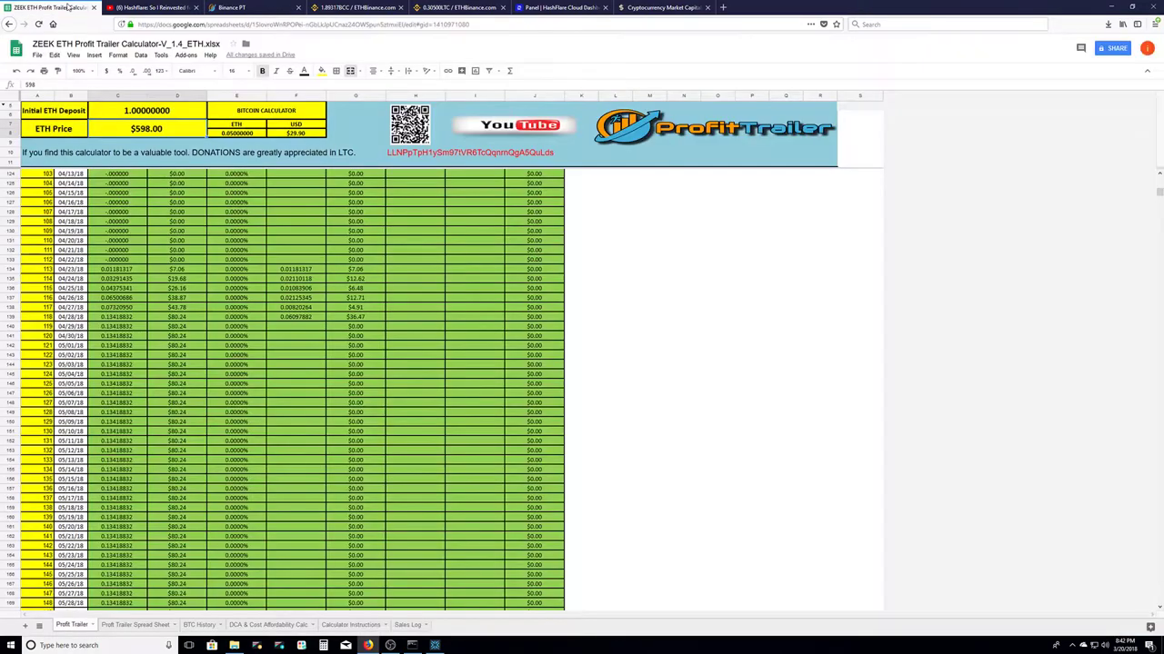
left_click(138, 626)
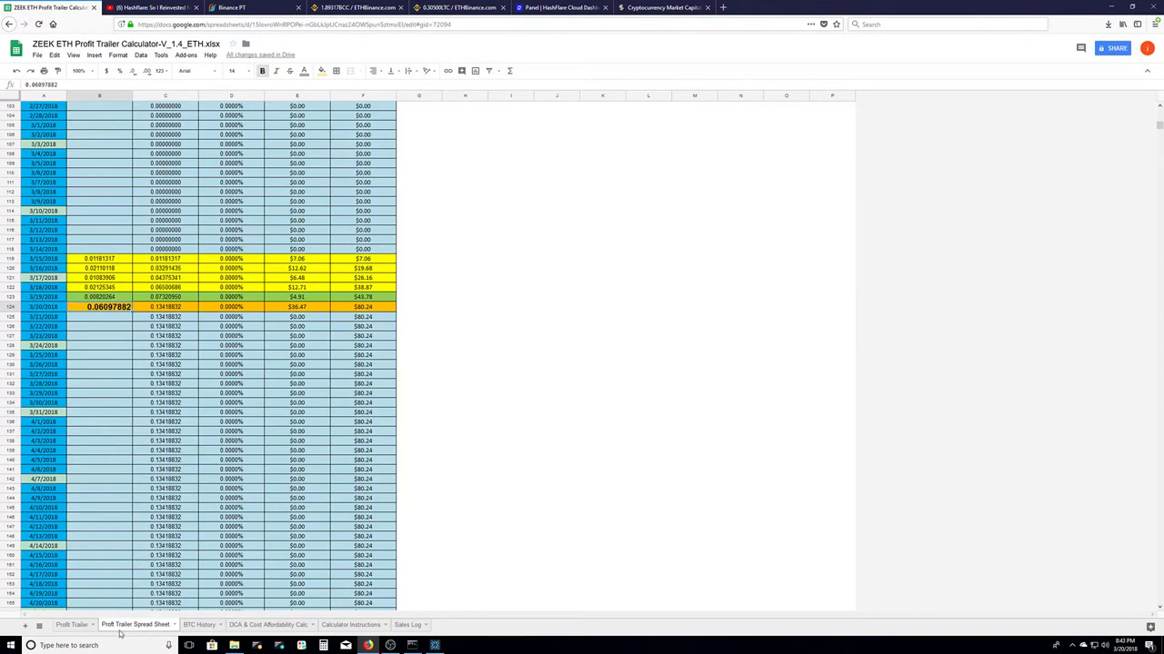
left_click(181, 346)
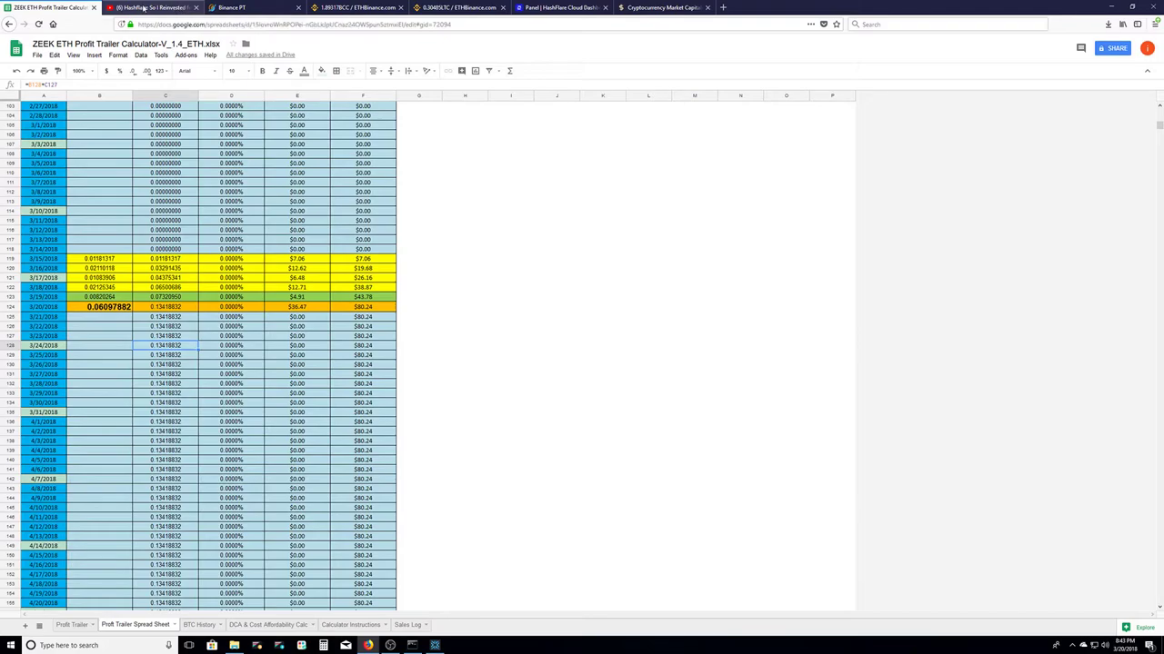
Step: Return to ProfitTrailer and review the coins in the possible buy log and the DCA log
left_click(275, 7)
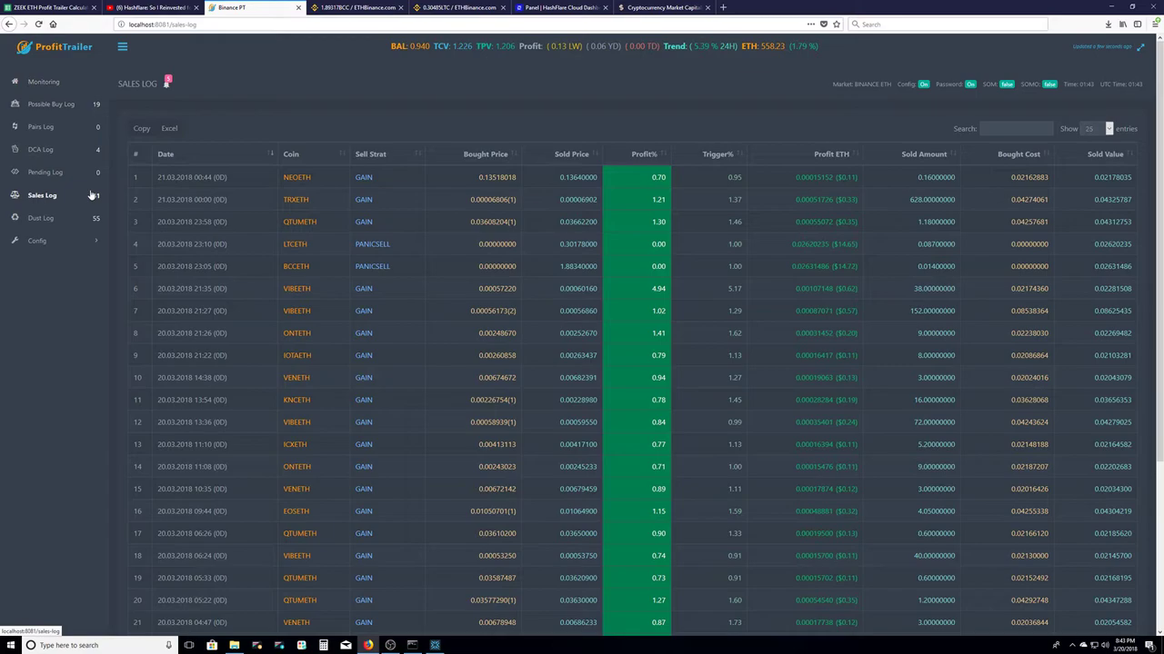
left_click(80, 241)
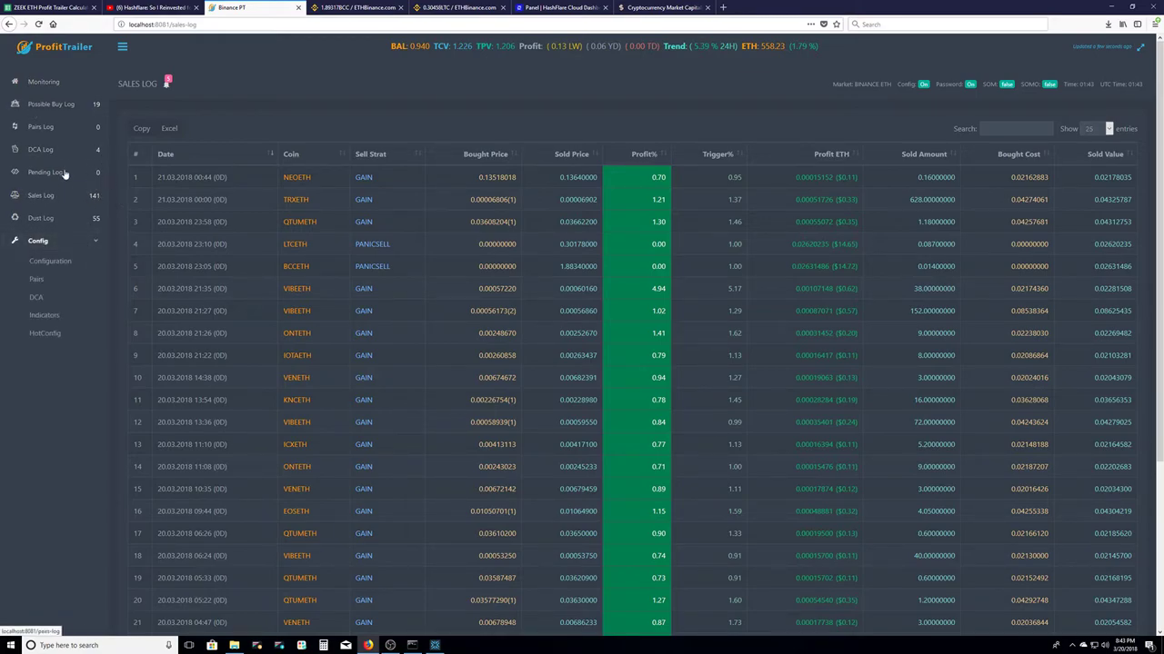
left_click(60, 106)
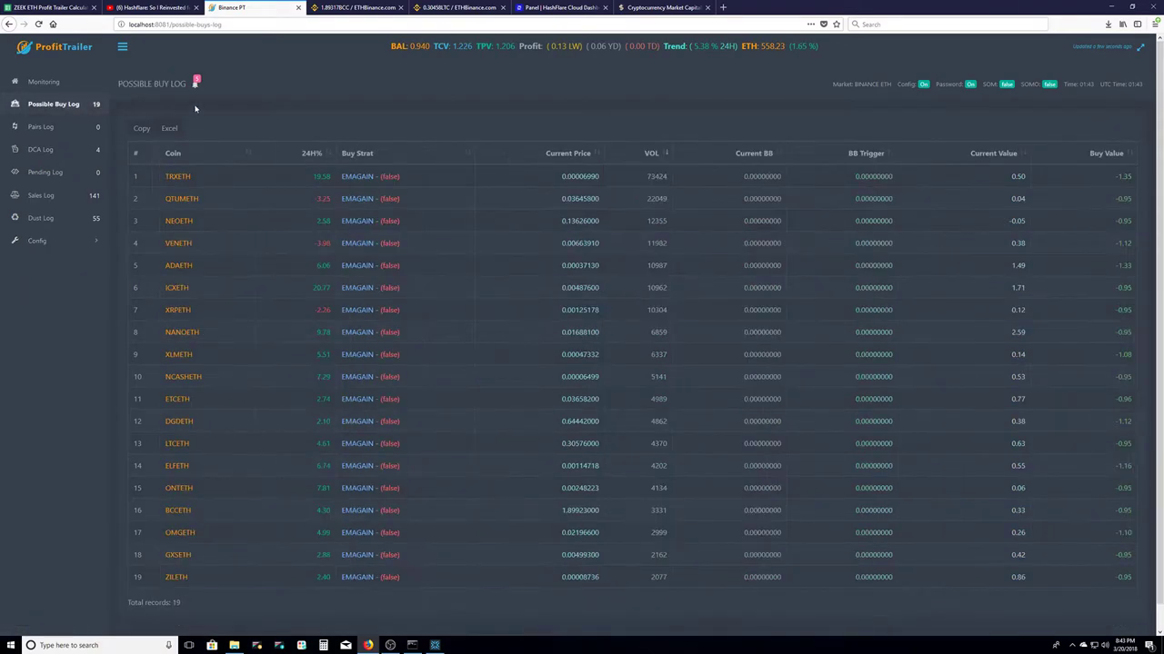
left_click(89, 155)
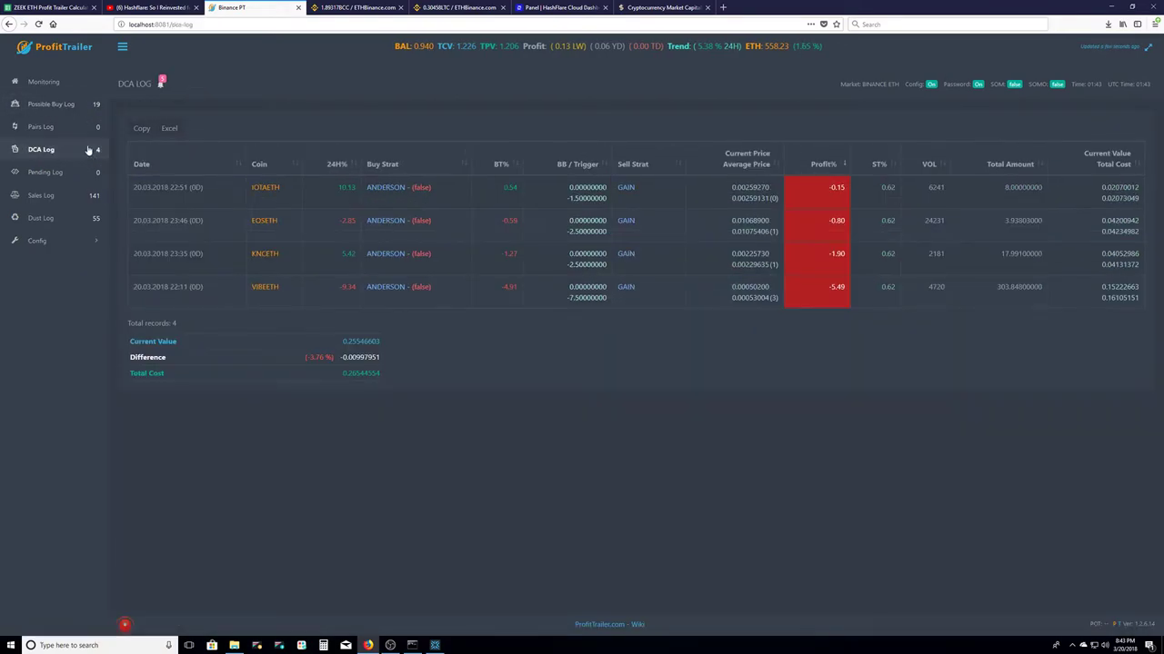
left_click(67, 109)
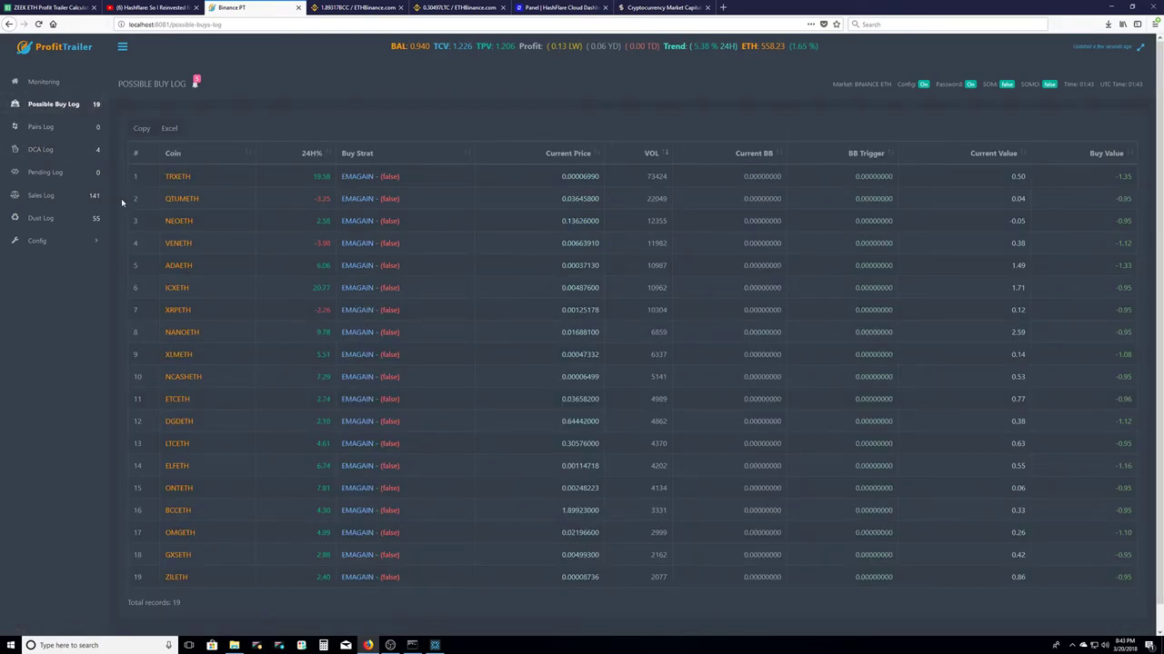
Step: Open the sales log and sort the sales by profit percentage from highest to lowest
left_click(68, 200)
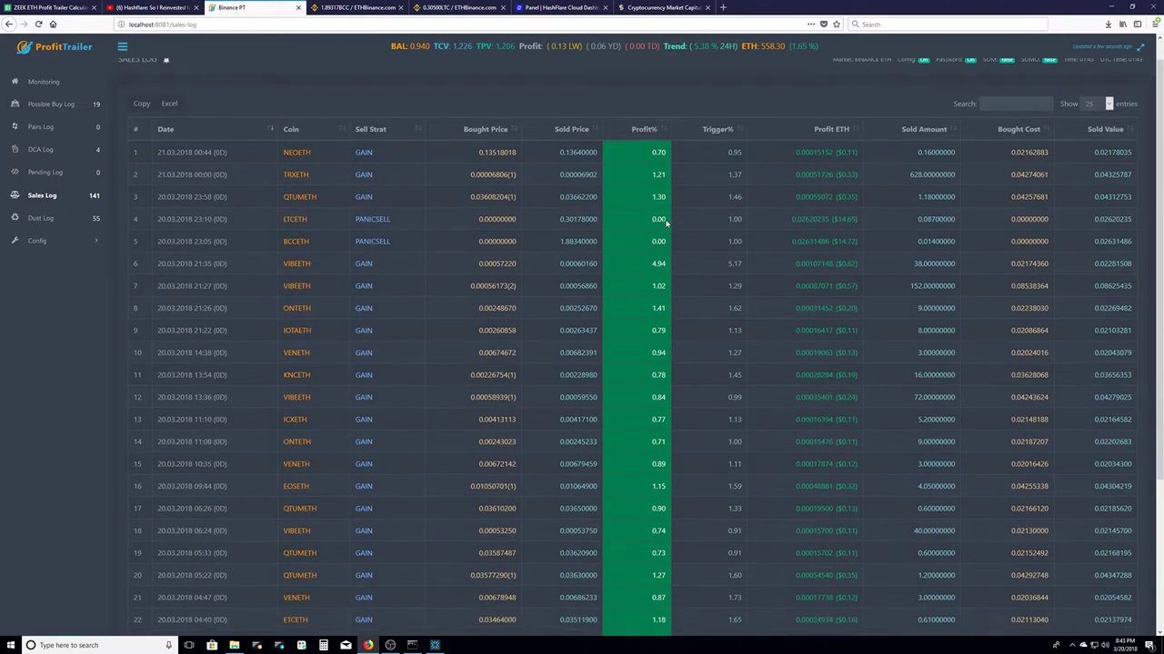
scroll(672, 379, "down", 2)
scroll(677, 377, "up", 3)
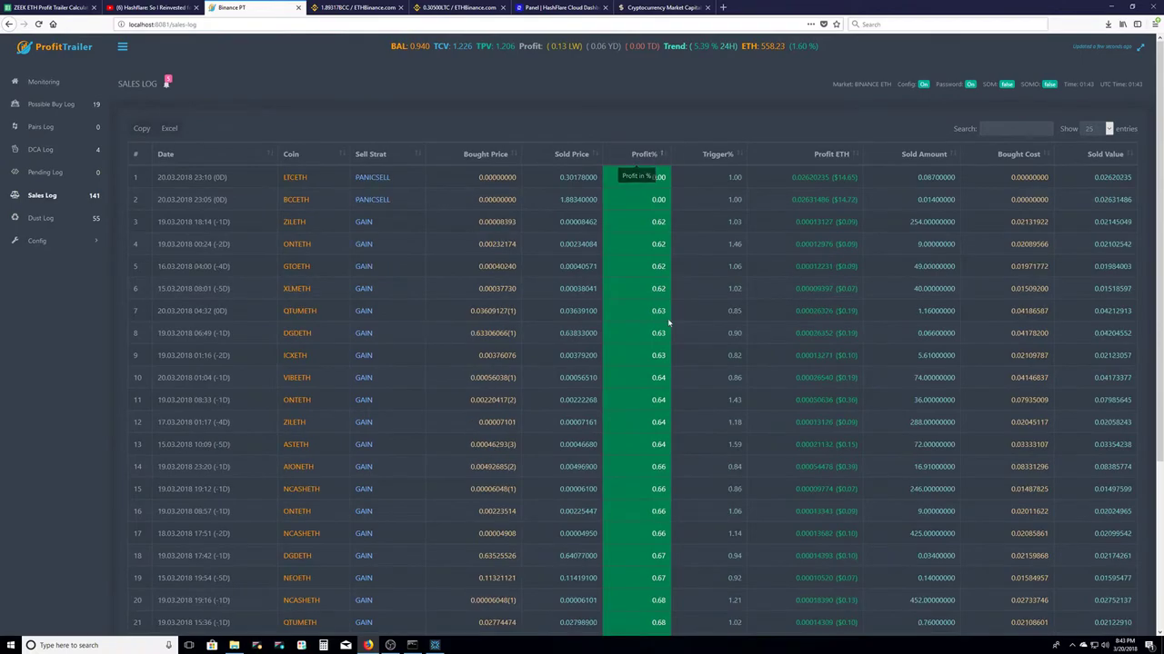
left_click(666, 155)
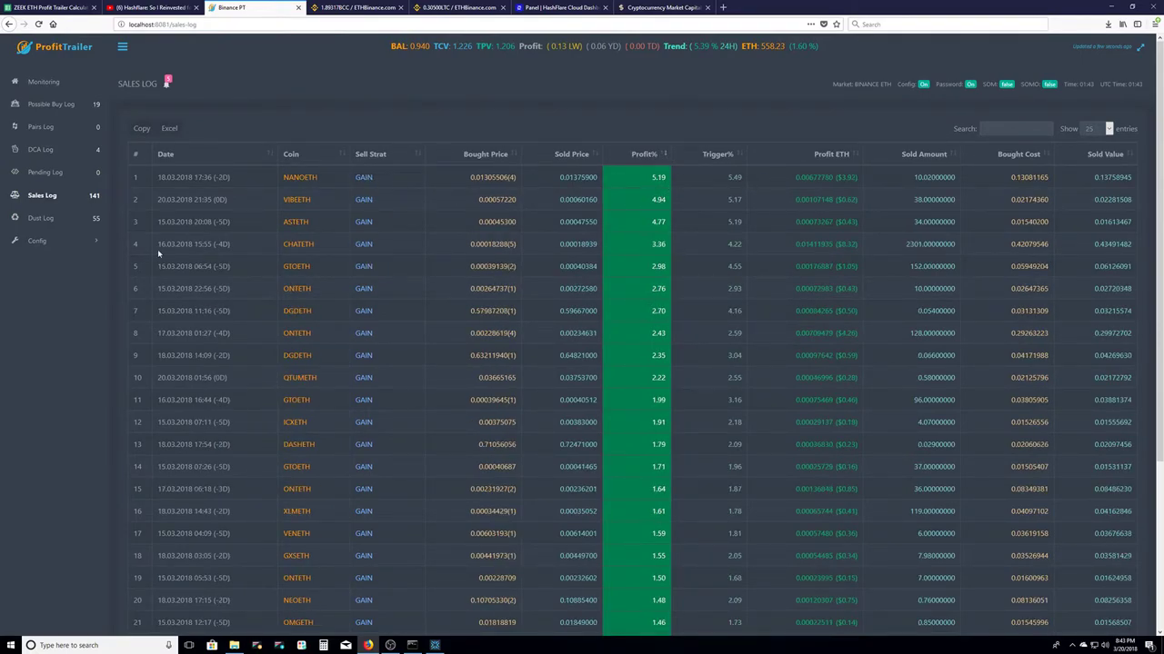
Step: Open the Pairs configuration and examine the ALL_max_cost_percentage setting
left_click(74, 245)
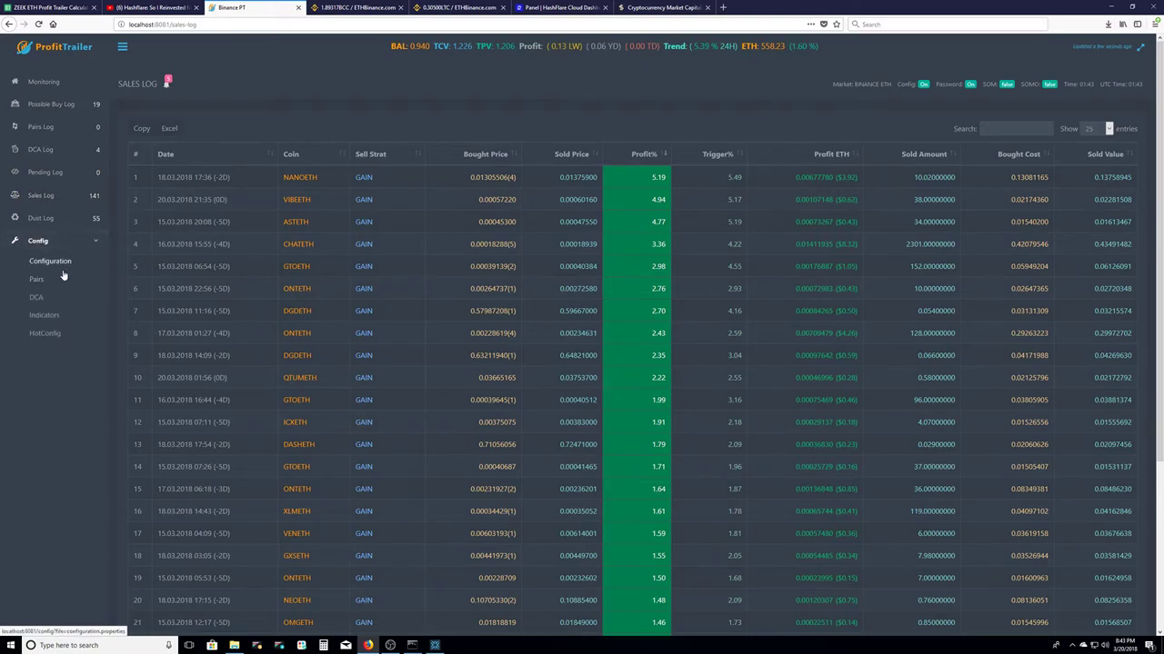
left_click(63, 279)
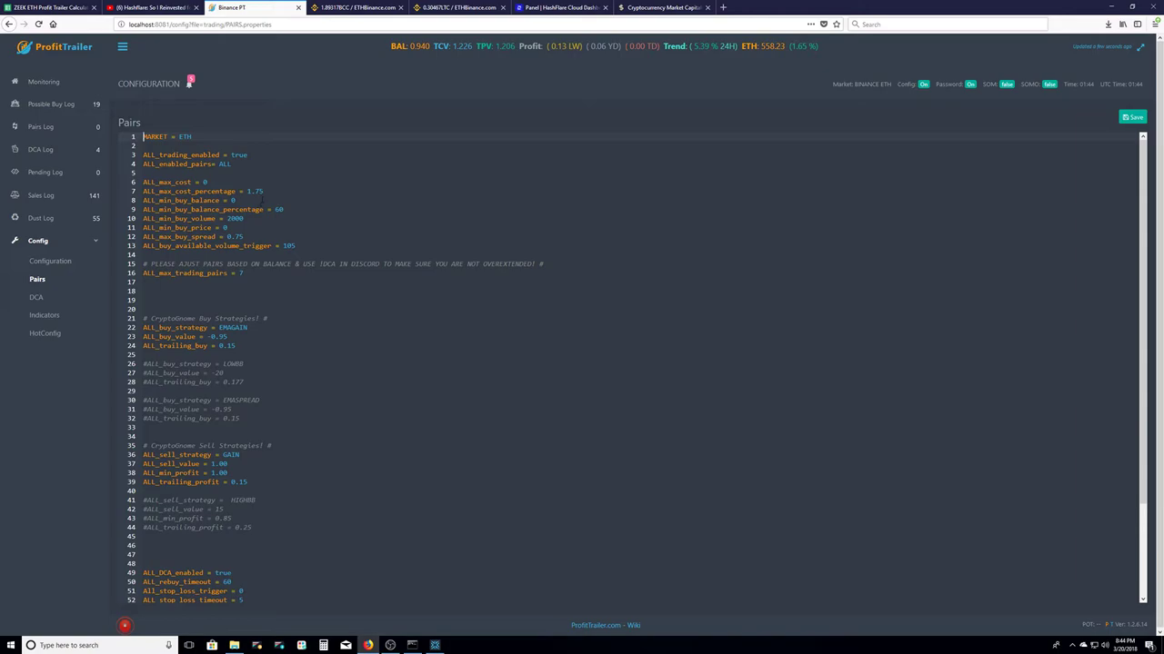
left_click_drag(269, 191, 253, 192)
Step: Check the ETH balance on the monitoring dashboard and read through the Pairs configuration to its last line
left_click(52, 84)
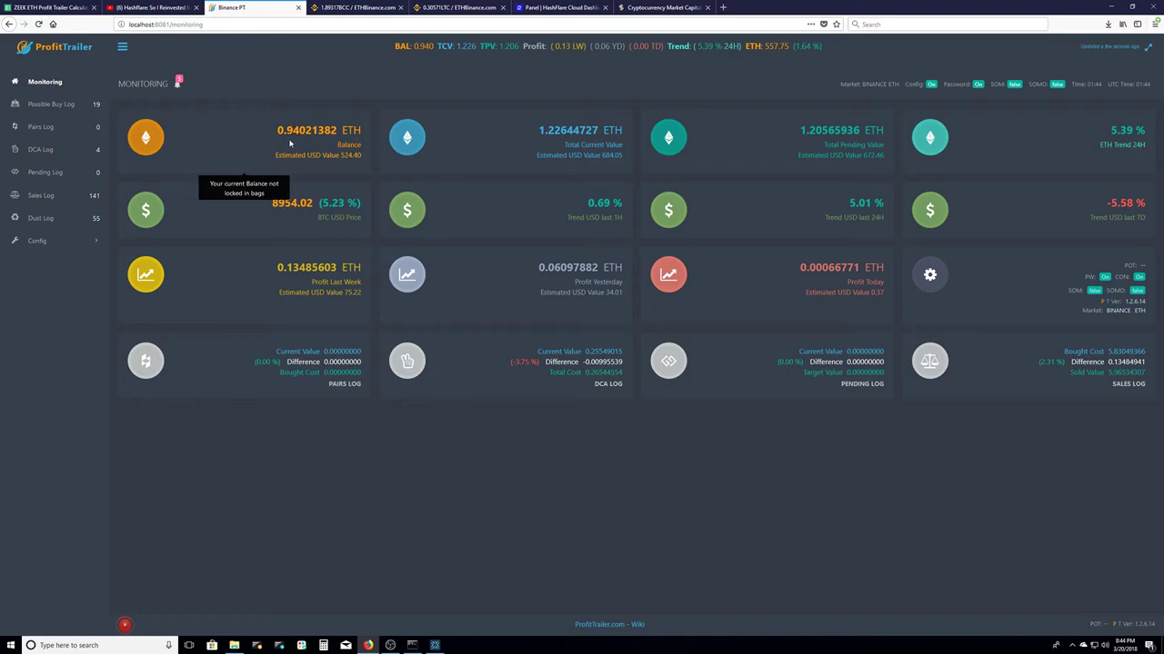
left_click(83, 245)
left_click(36, 282)
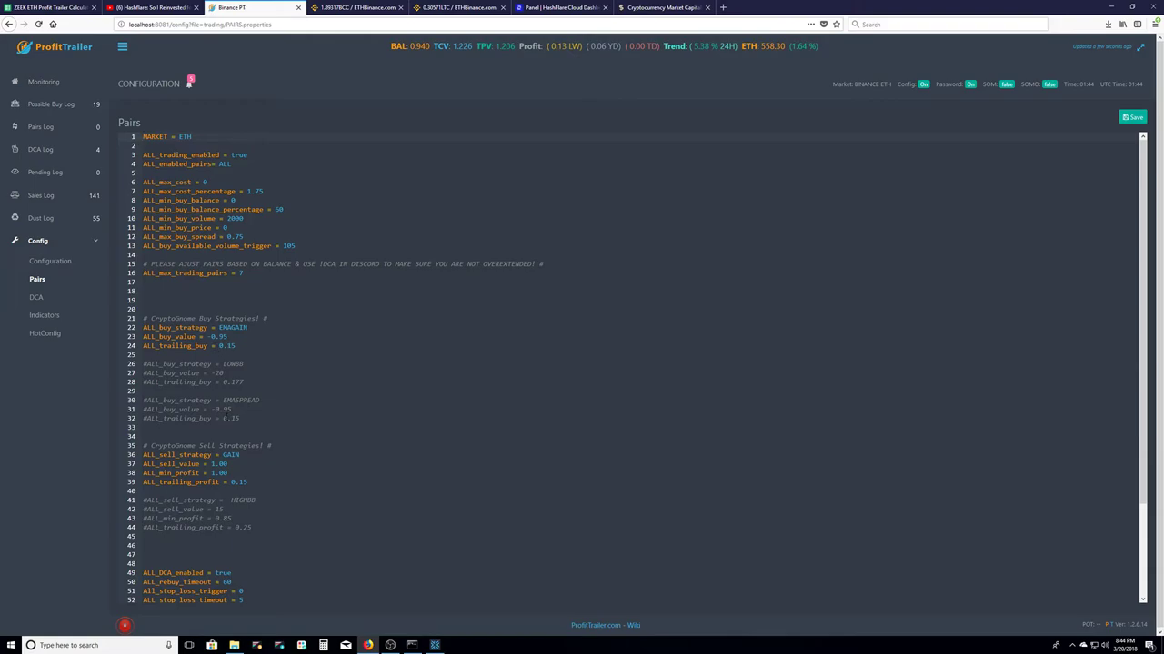
scroll(636, 367, "down", 4)
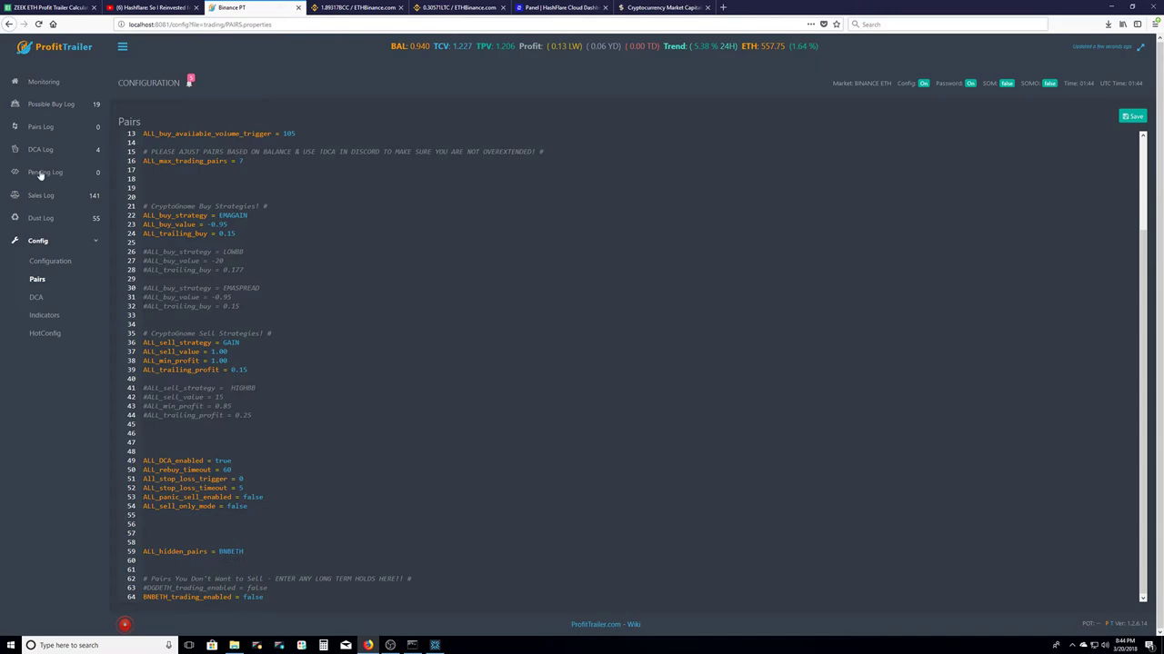
Step: Review the buy and sell settings in the DCA configuration and the period values in the Indicators configuration
left_click(36, 298)
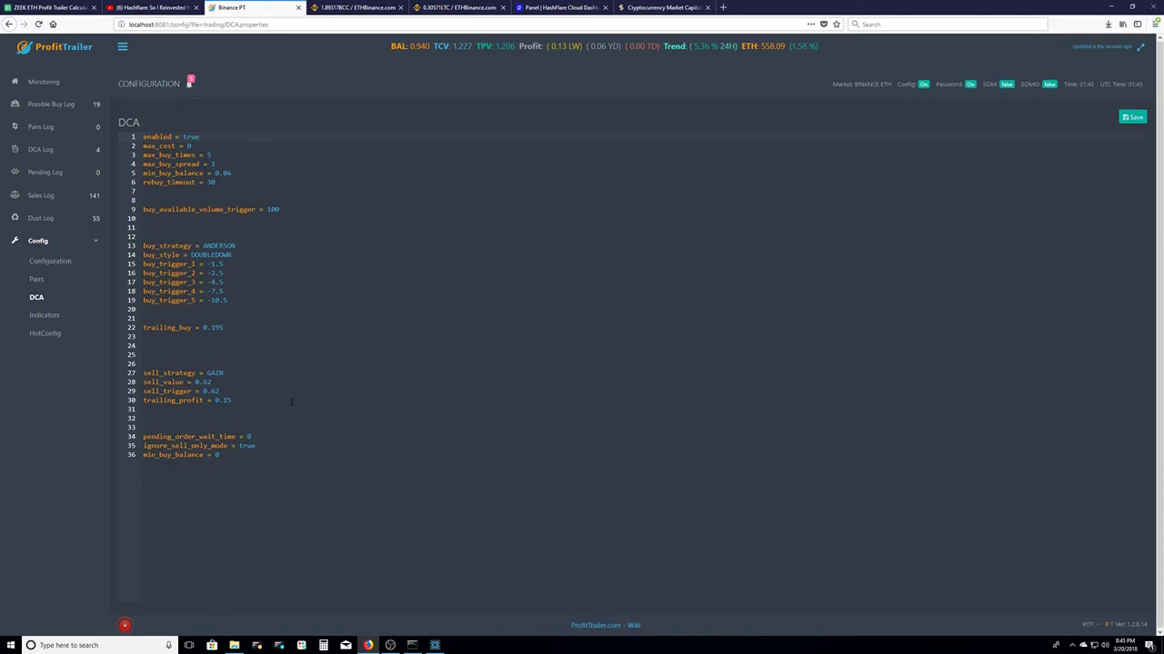
left_click(71, 322)
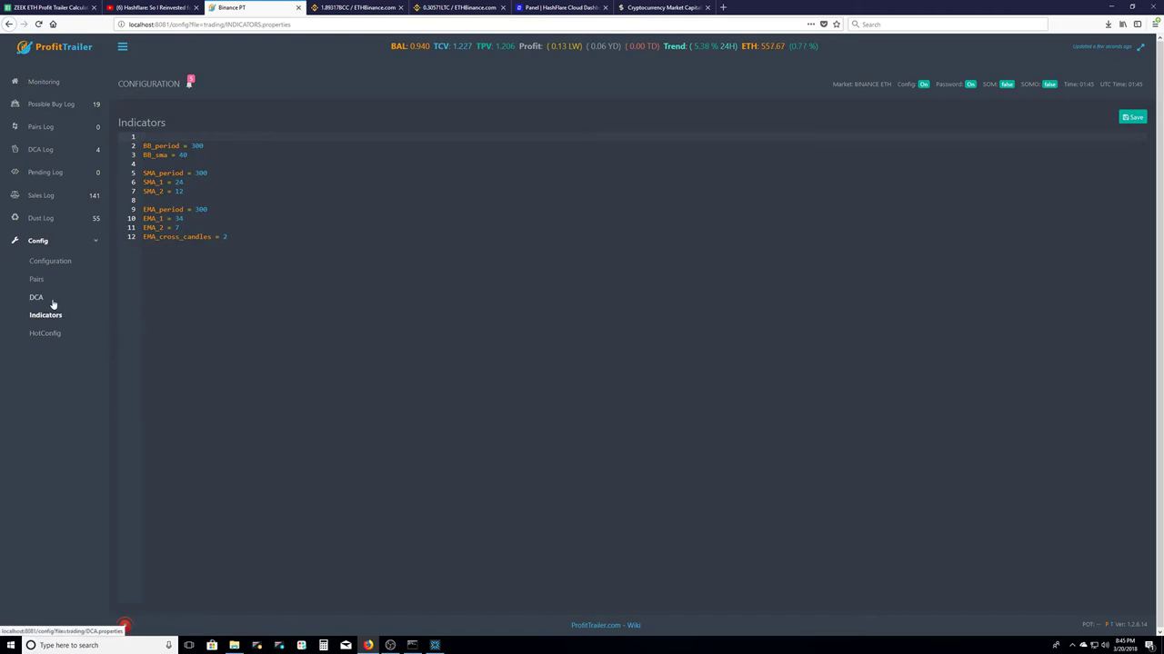
left_click(36, 299)
Step: Reopen the Pairs configuration and highlight the ALL_max_cost_percentage value for review
left_click(50, 282)
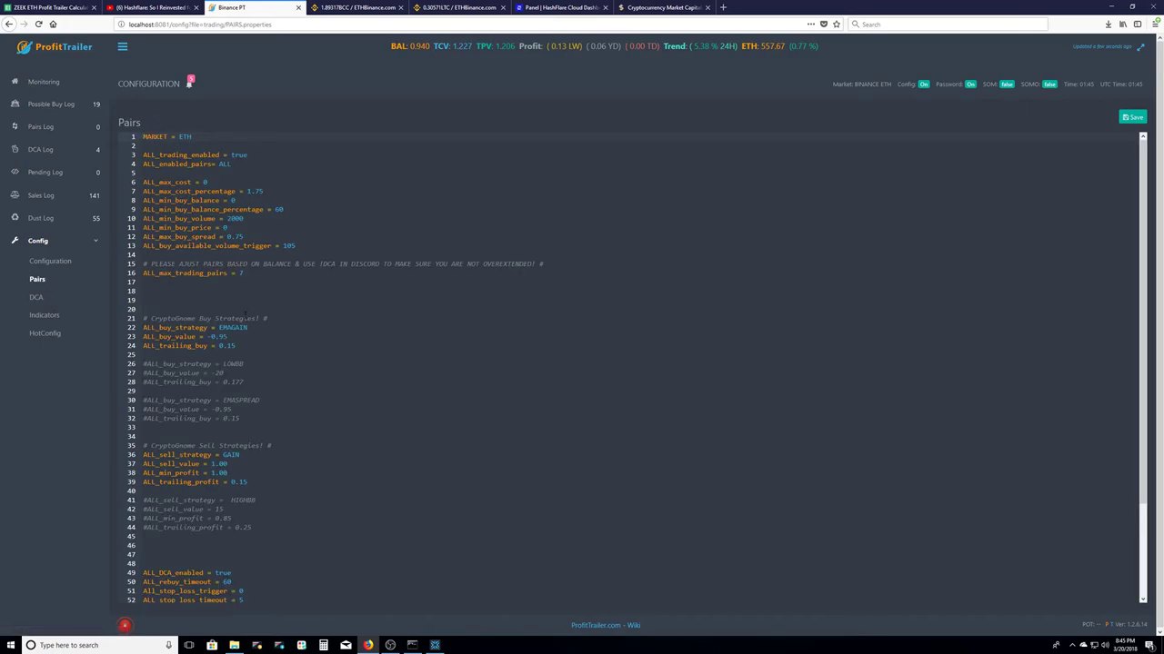
scroll(246, 313, "down", 2)
scroll(245, 313, "up", 2)
left_click_drag(263, 192, 243, 191)
left_click(264, 192)
Step: View the BCC/ETH chart on Binance, and review the balances and hashrates on the HashFlare dashboard
left_click(355, 7)
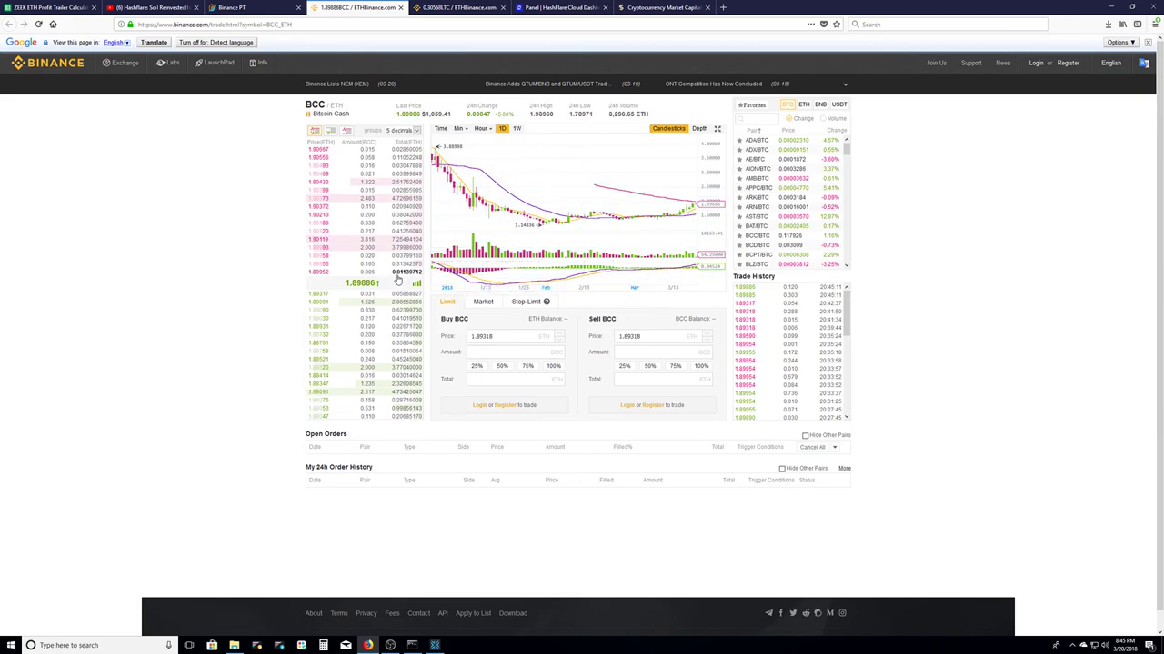
left_click(559, 7)
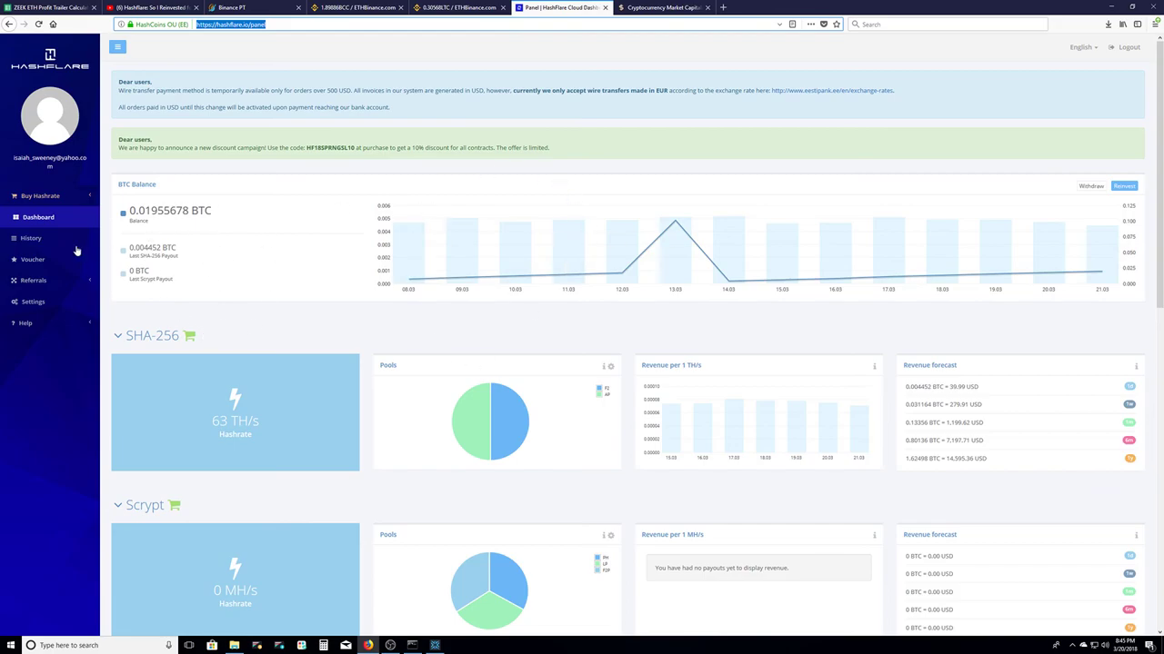
scroll(408, 349, "down", 2)
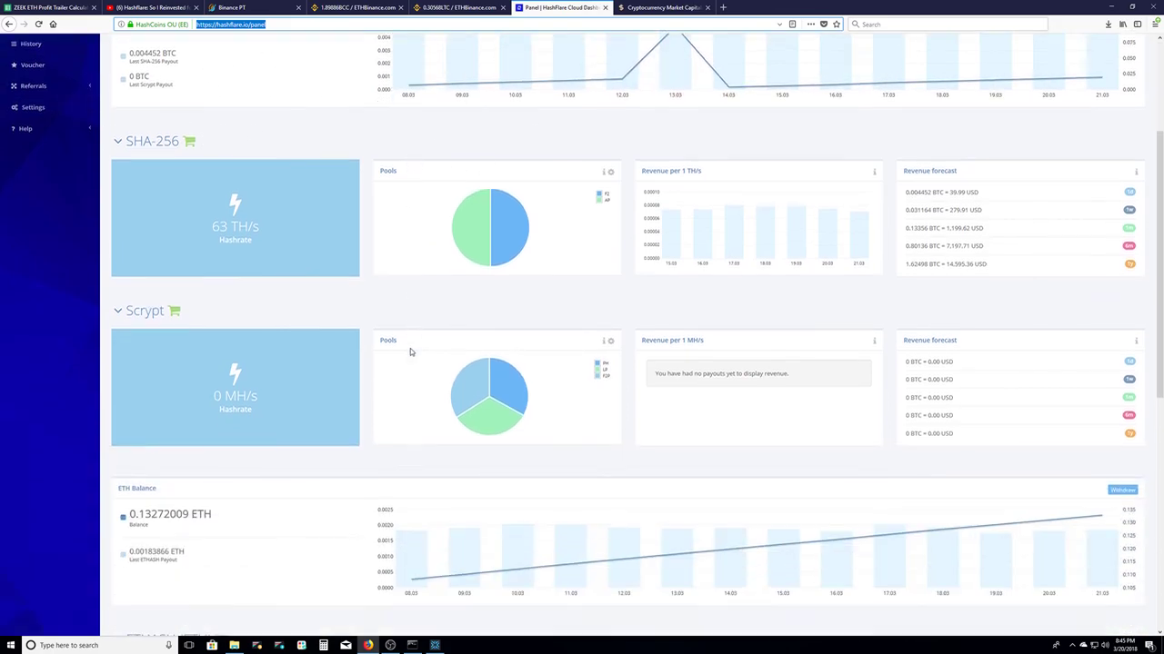
scroll(408, 350, "up", 2)
Step: Glance again at the HashFlare dashboard and CoinMarketCap, ending on ProfitTrailer's Pairs configuration
left_click(232, 7)
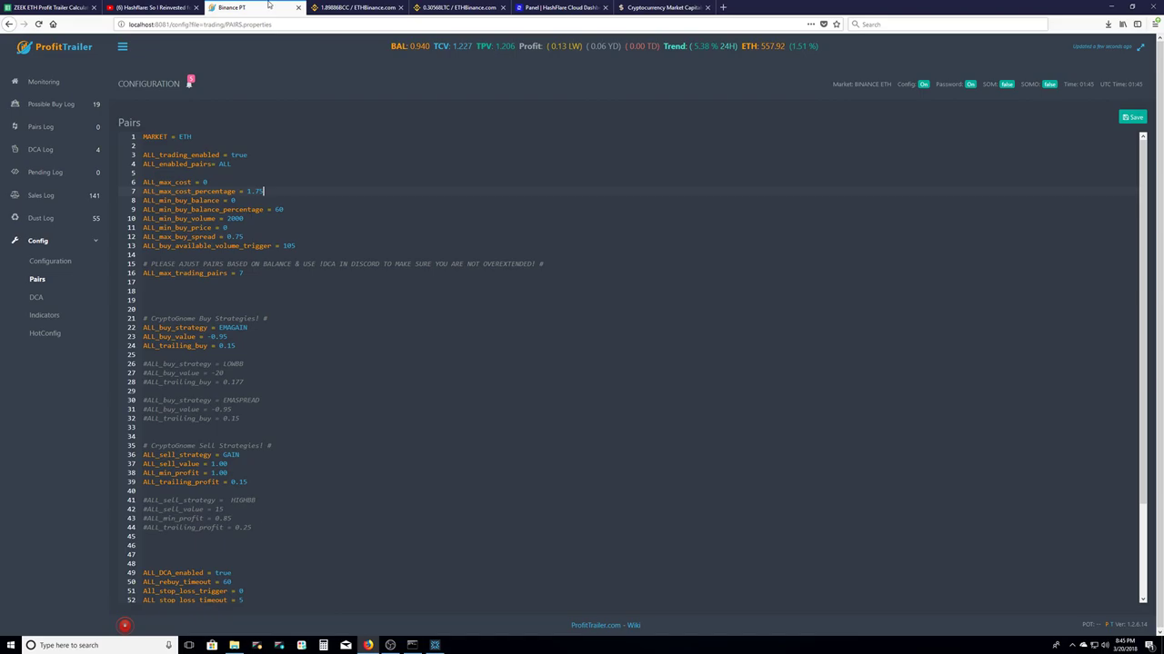
left_click(559, 8)
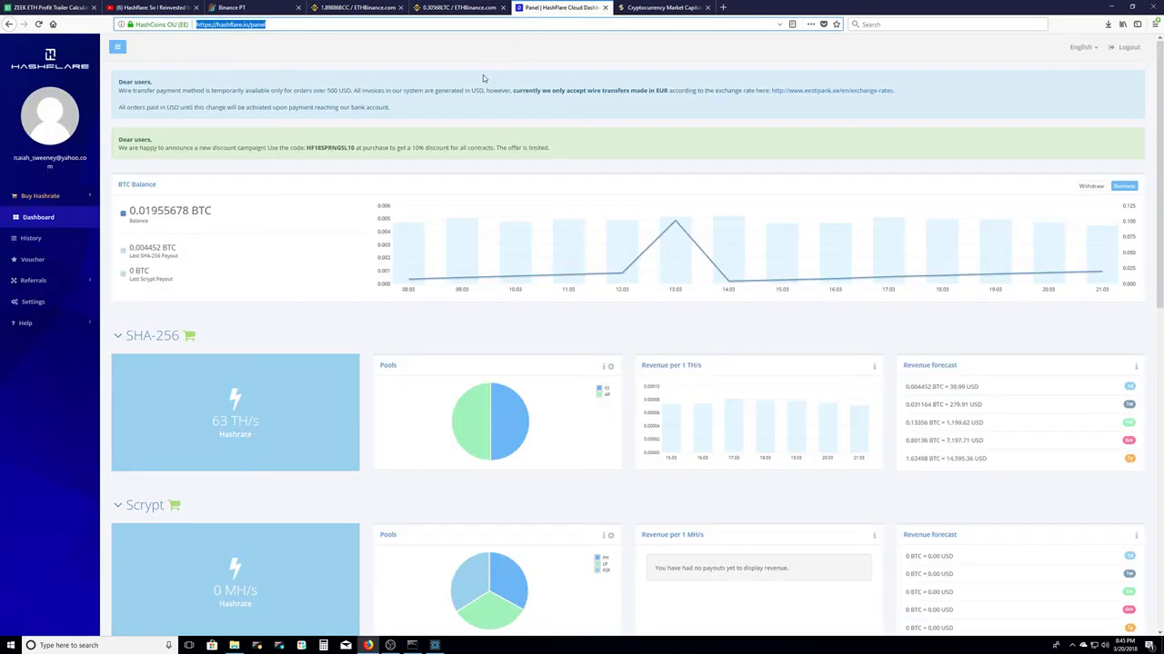
left_click(622, 7)
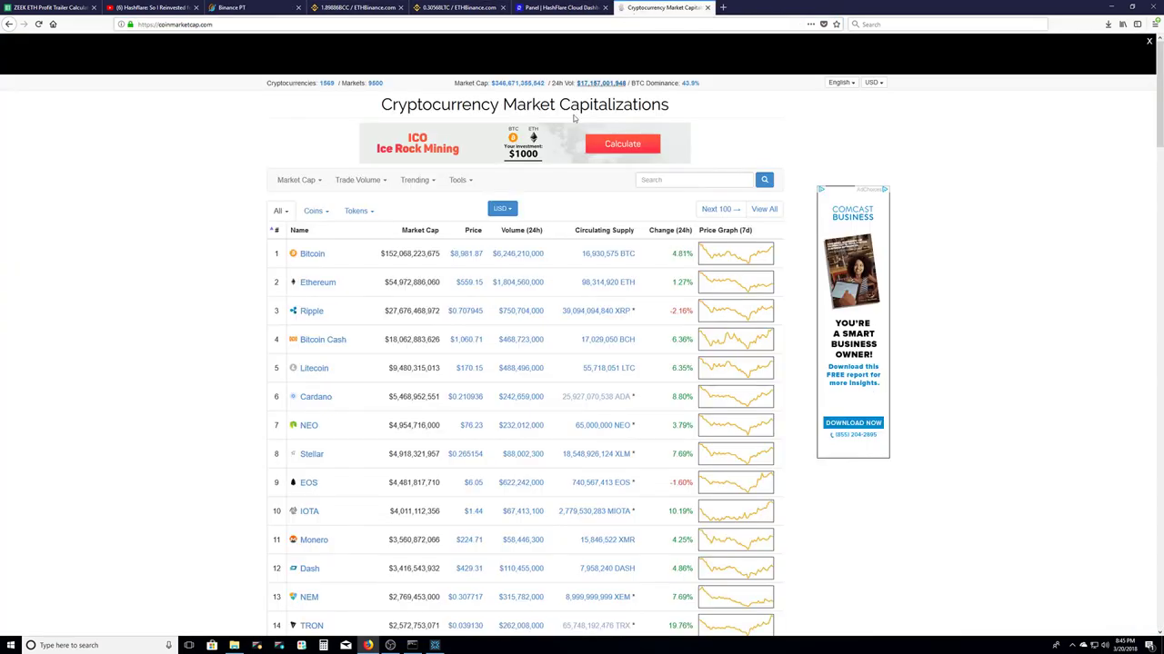
left_click(232, 7)
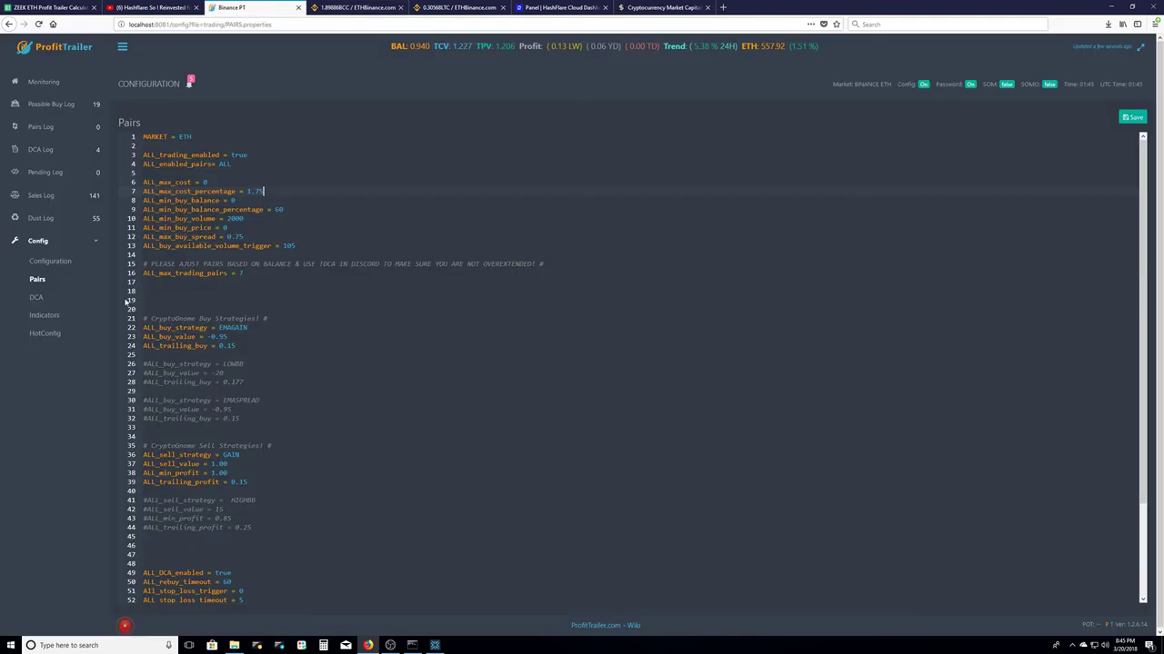